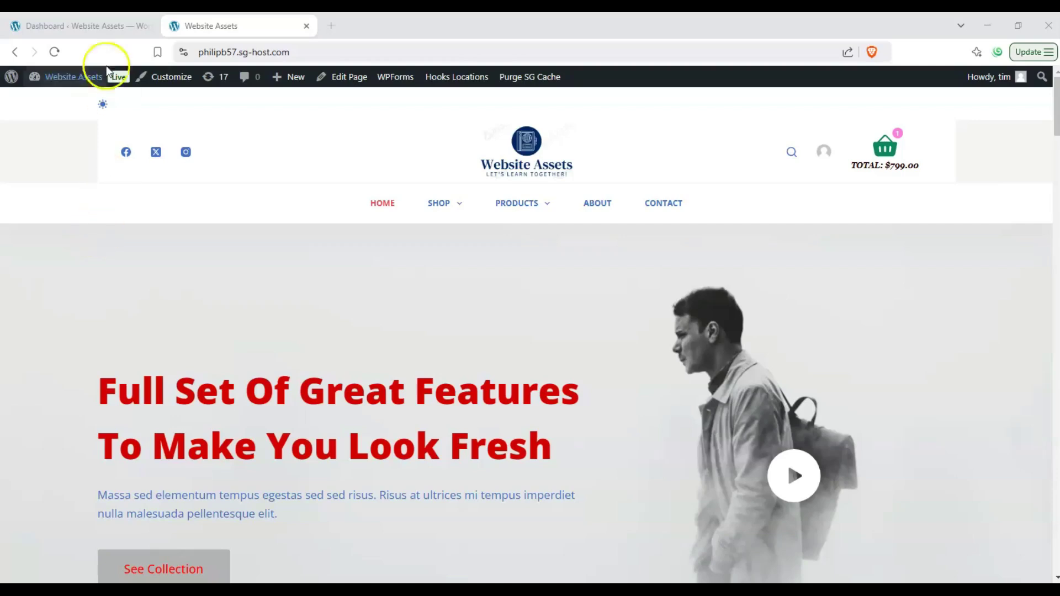
{"action": "left_click", "coordinate": [94, 25]}
{"action": "left_click", "coordinate": [204, 111]}
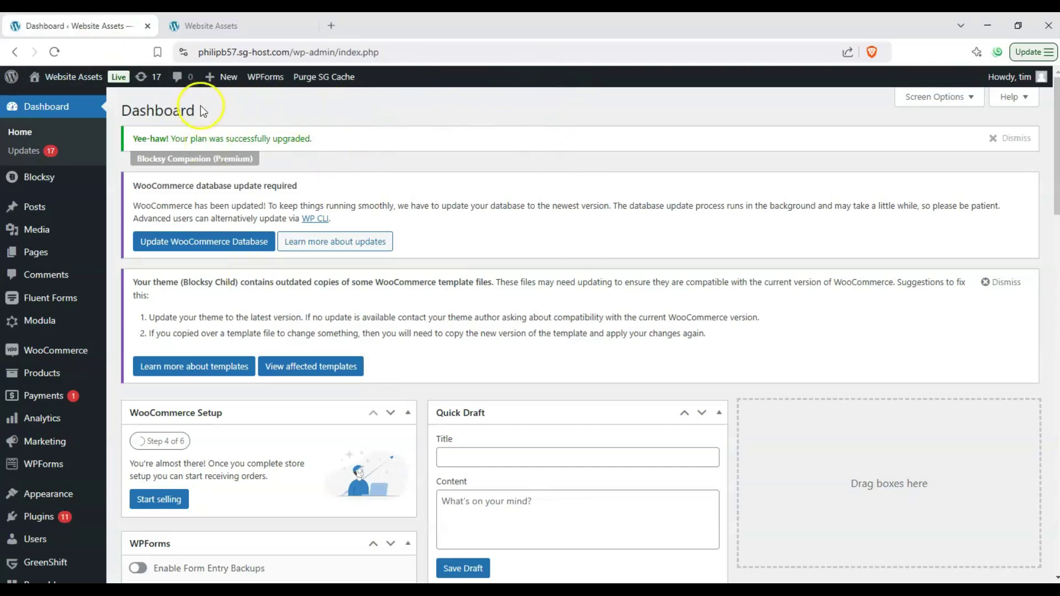
{"action": "left_click_drag", "start_coordinate": [194, 111], "coordinate": [119, 107]}
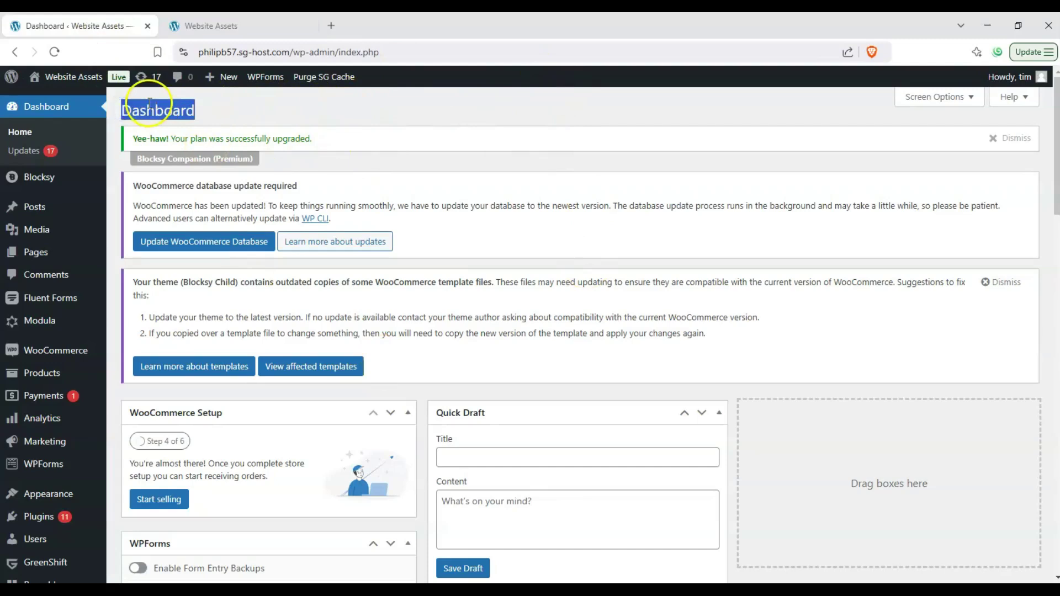
{"action": "mouse_move", "coordinate": [37, 255]}
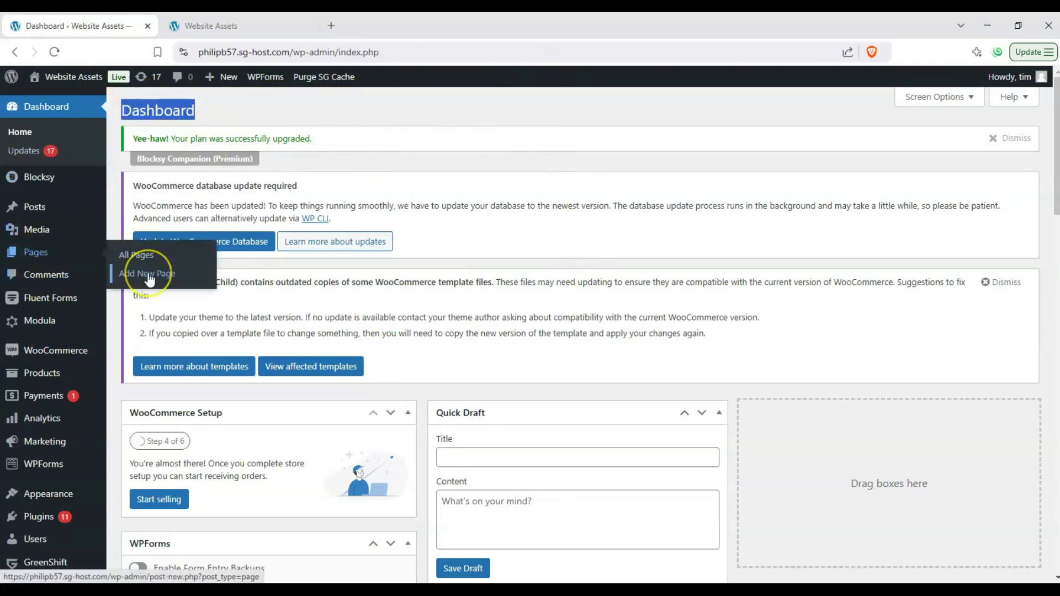
Step: Create a new page from the live website and show the block settings in its editor
{"action": "left_click", "coordinate": [246, 25]}
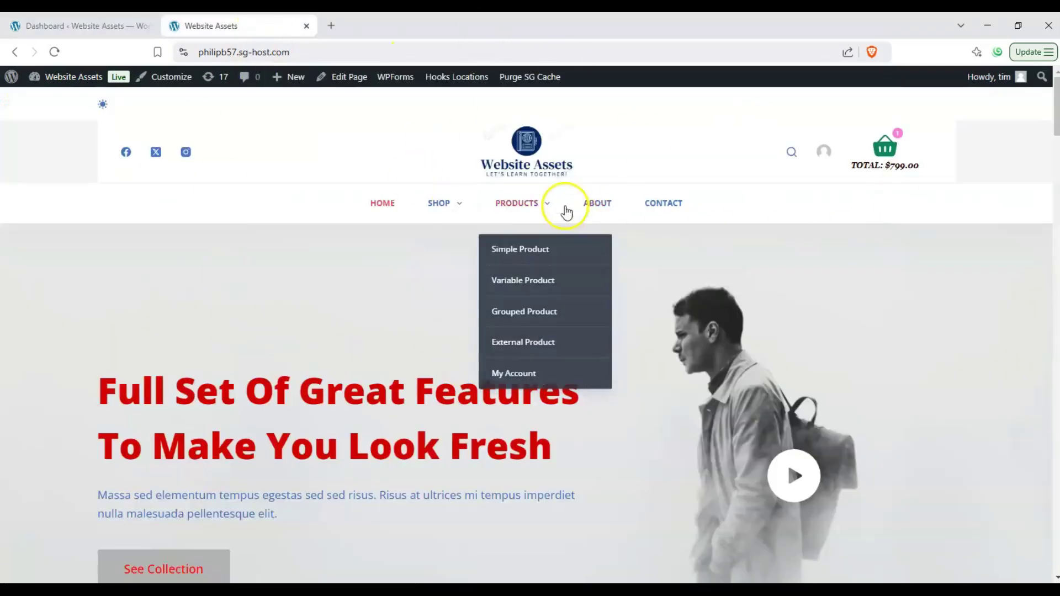
{"action": "mouse_move", "coordinate": [274, 76]}
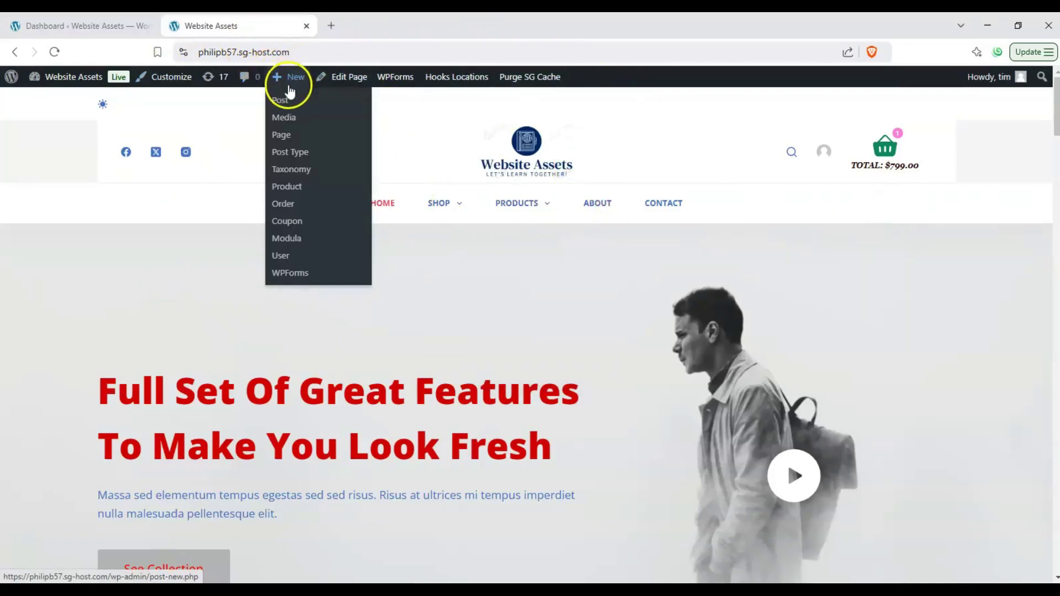
{"action": "left_click", "coordinate": [285, 138]}
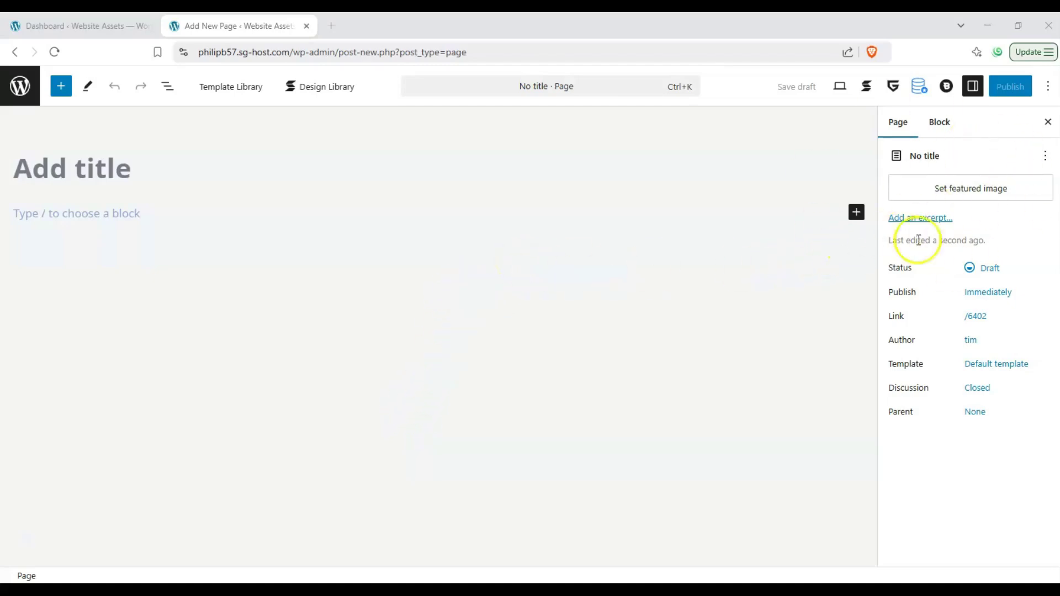
{"action": "left_click", "coordinate": [973, 88]}
{"action": "left_click", "coordinate": [973, 90]}
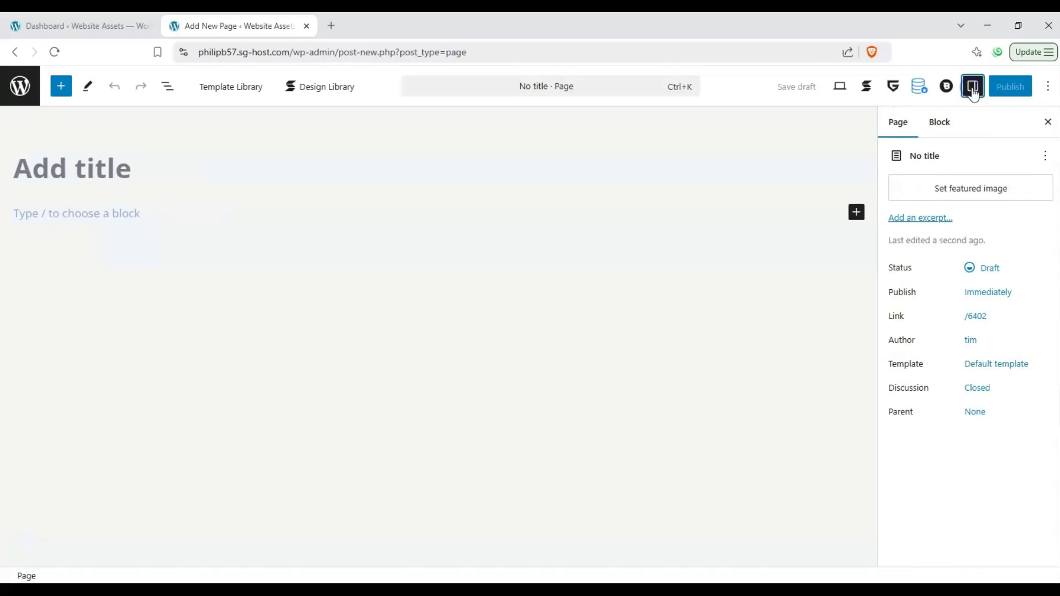
{"action": "left_click", "coordinate": [940, 120]}
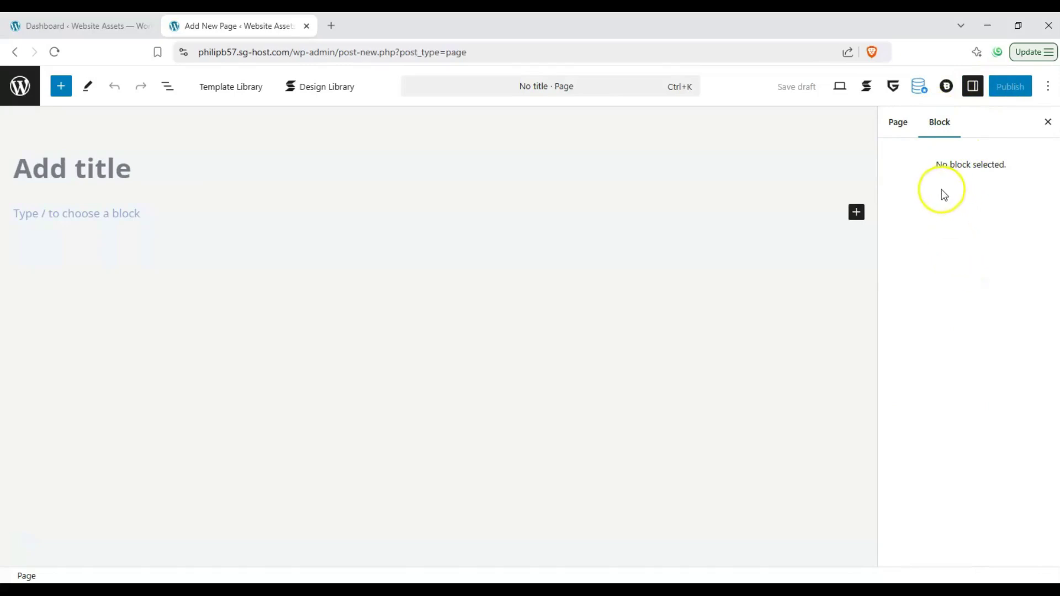
Step: Title the new page "Tooltip test"
{"action": "left_click", "coordinate": [104, 178]}
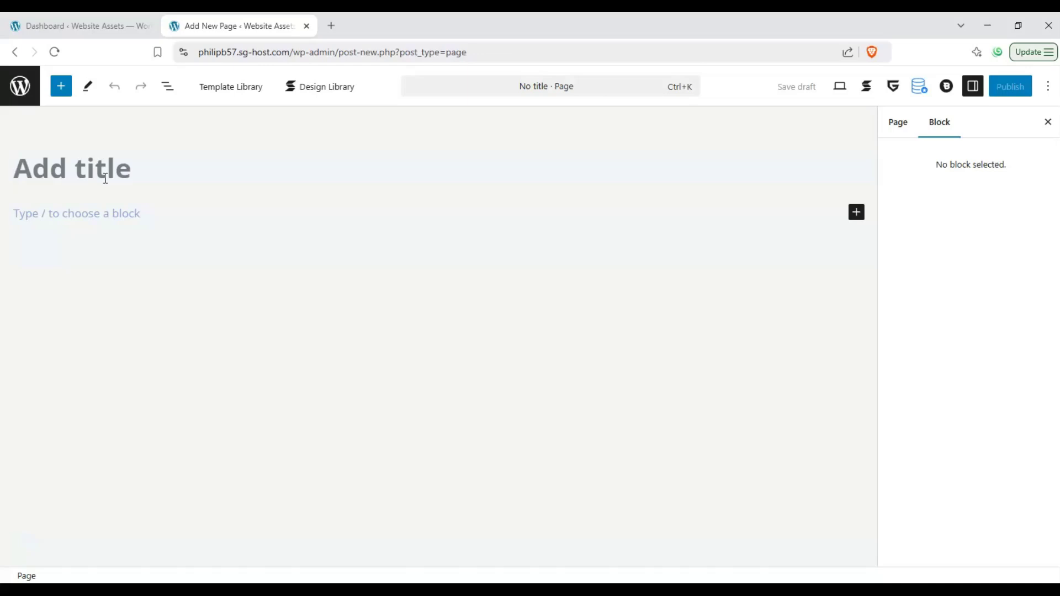
{"action": "type", "text": "Tool"}
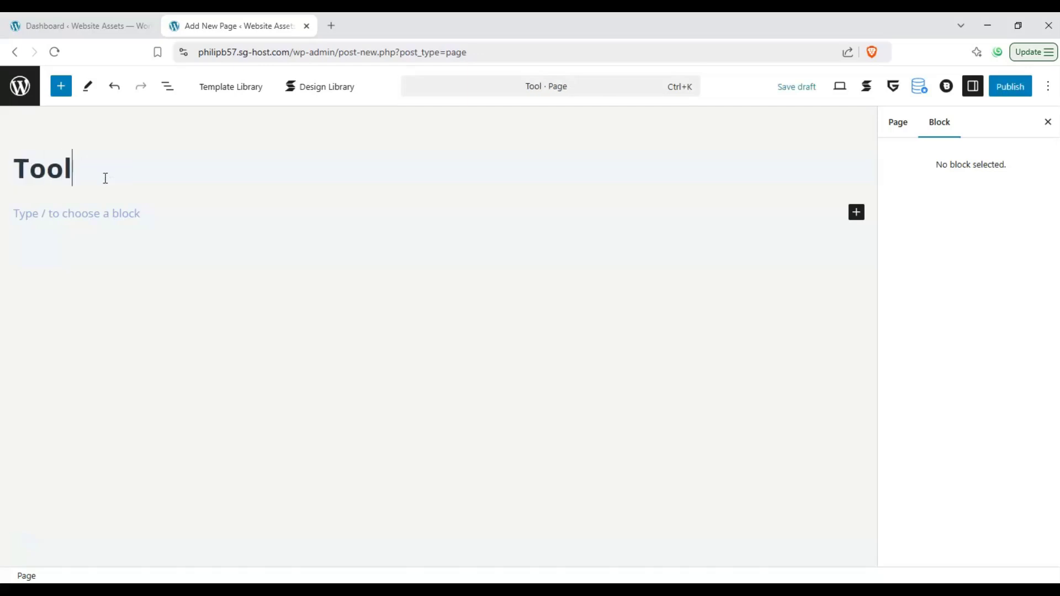
{"action": "type", "text": "ip test"}
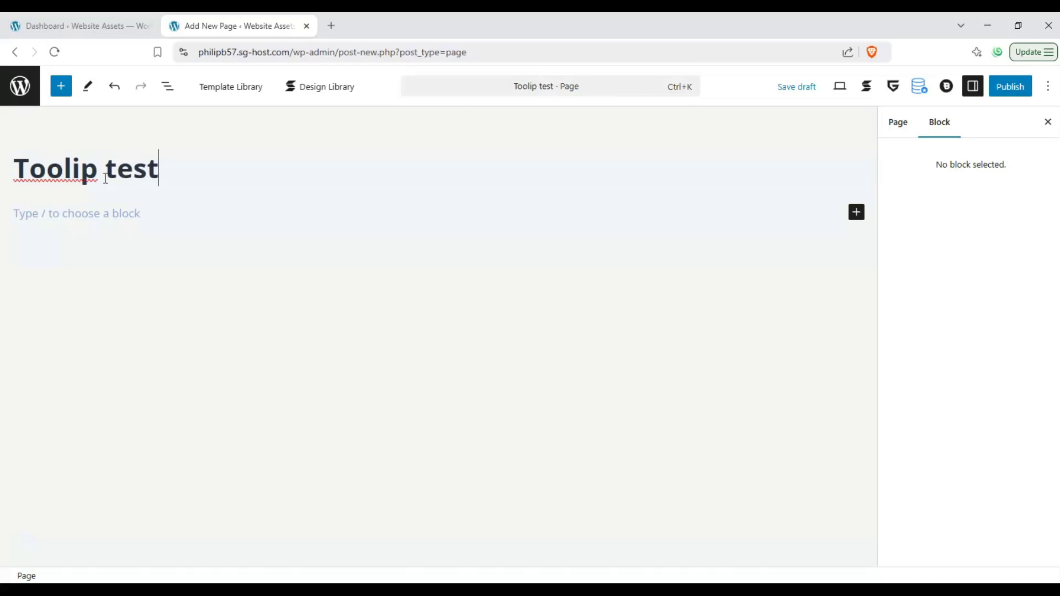
{"action": "left_click", "coordinate": [72, 174]}
{"action": "type", "text": "t"}
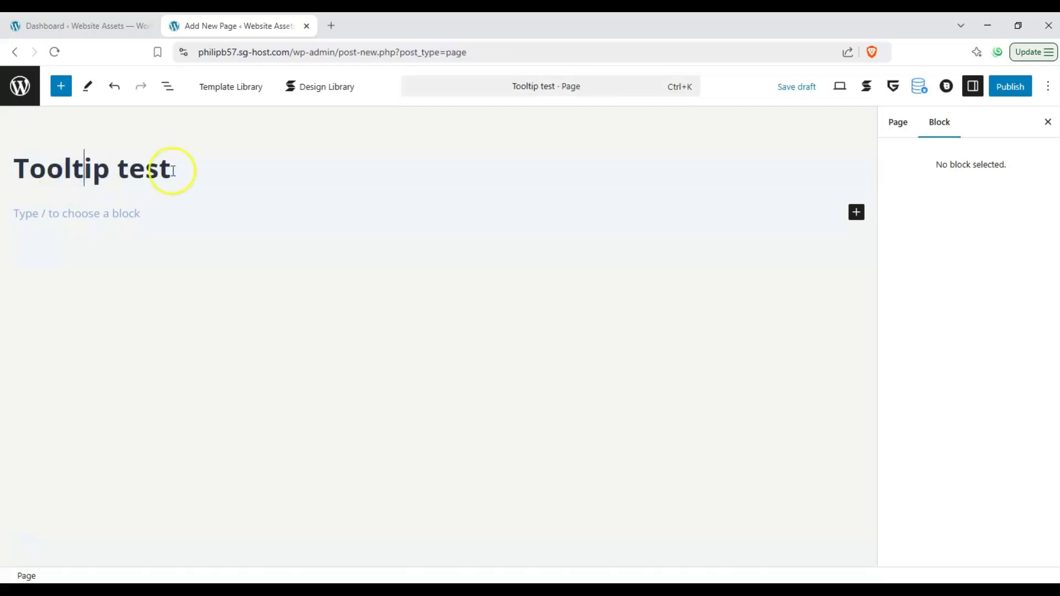
Step: Find the Greenshift Element block by searching for "elemen" and insert it below the page title
{"action": "left_click", "coordinate": [178, 215]}
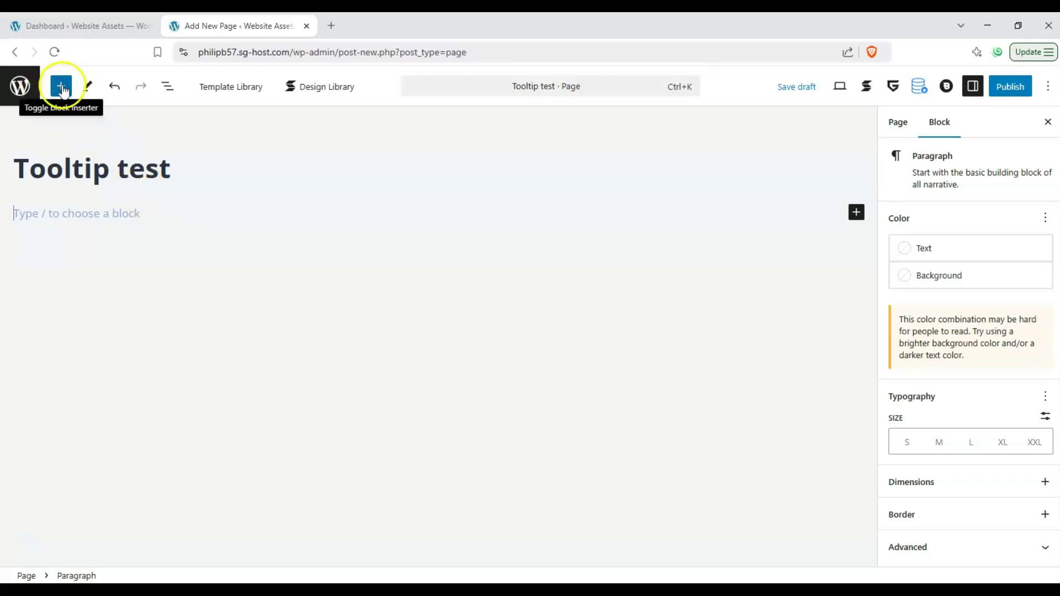
{"action": "left_click", "coordinate": [61, 90]}
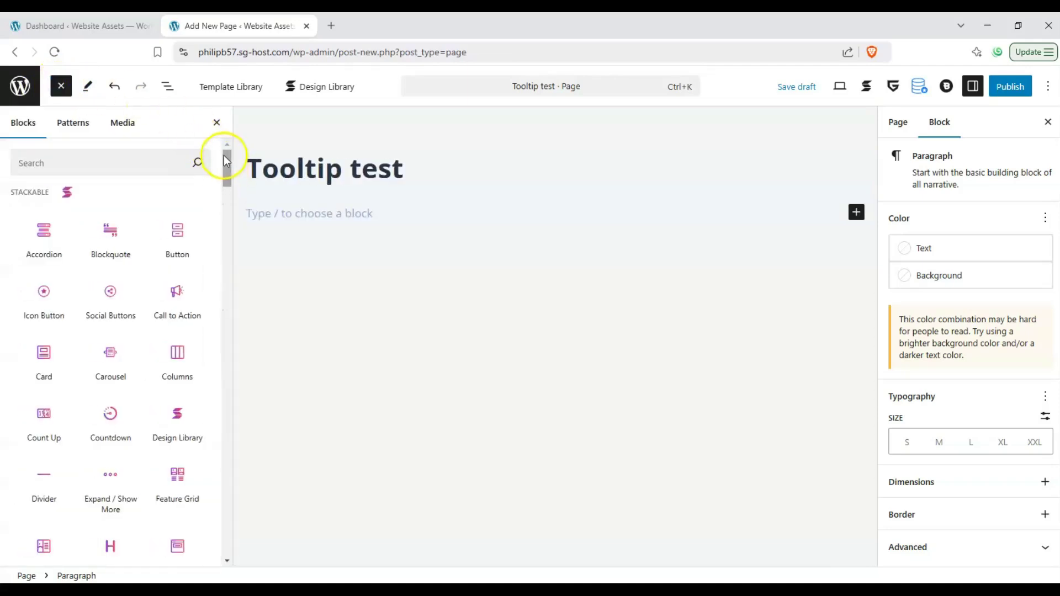
{"action": "left_click_drag", "start_coordinate": [223, 155], "coordinate": [226, 212]}
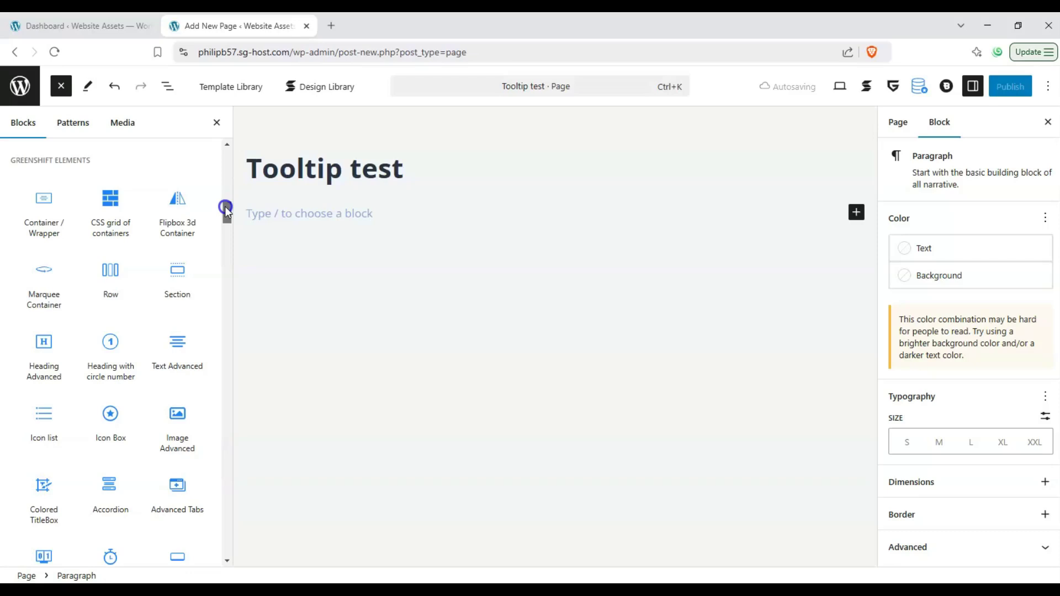
{"action": "left_click_drag", "start_coordinate": [226, 210], "coordinate": [229, 288]}
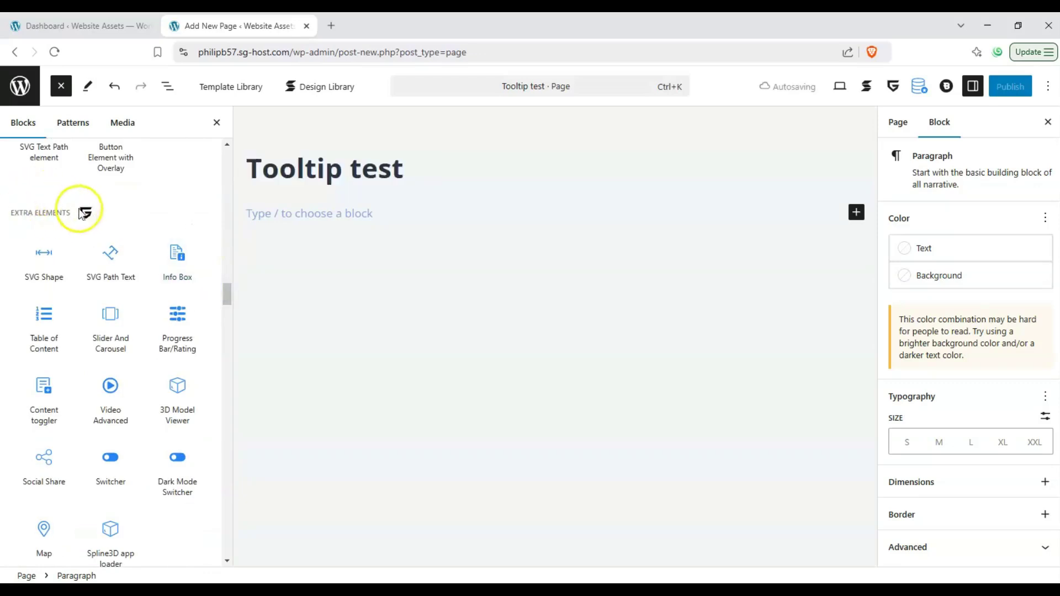
{"action": "left_click_drag", "start_coordinate": [228, 293], "coordinate": [228, 105]}
{"action": "left_click", "coordinate": [125, 170]}
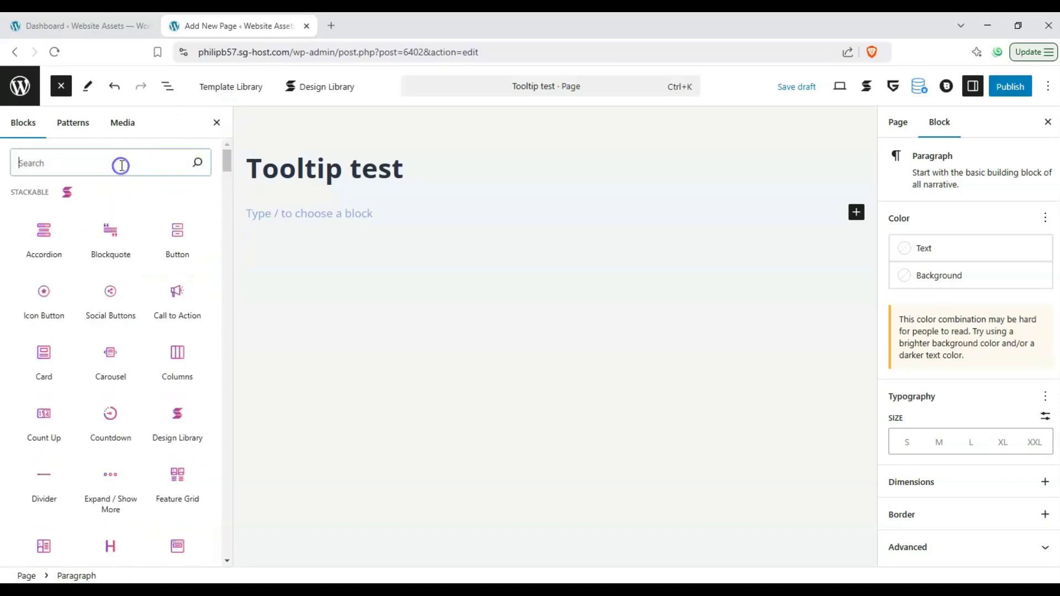
{"action": "type", "text": "elemen"}
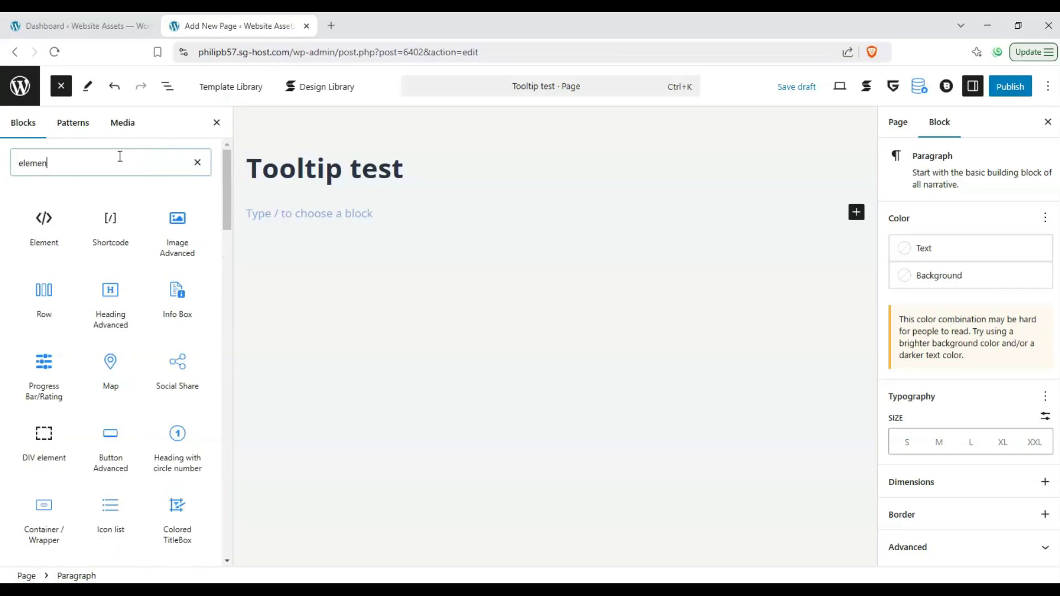
{"action": "mouse_move", "coordinate": [45, 223]}
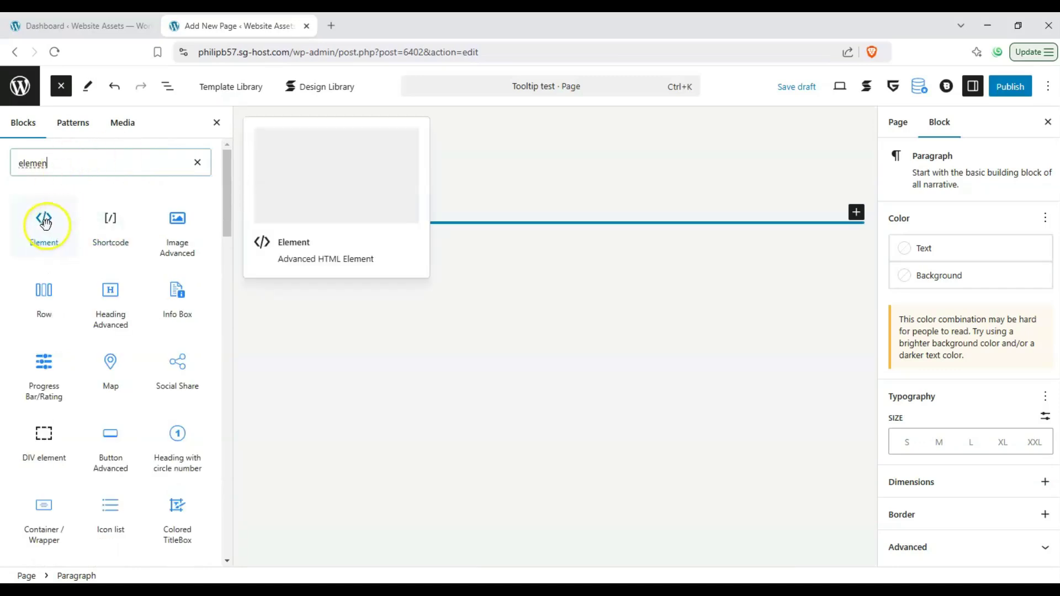
{"action": "left_click_drag", "start_coordinate": [46, 223], "coordinate": [274, 214]}
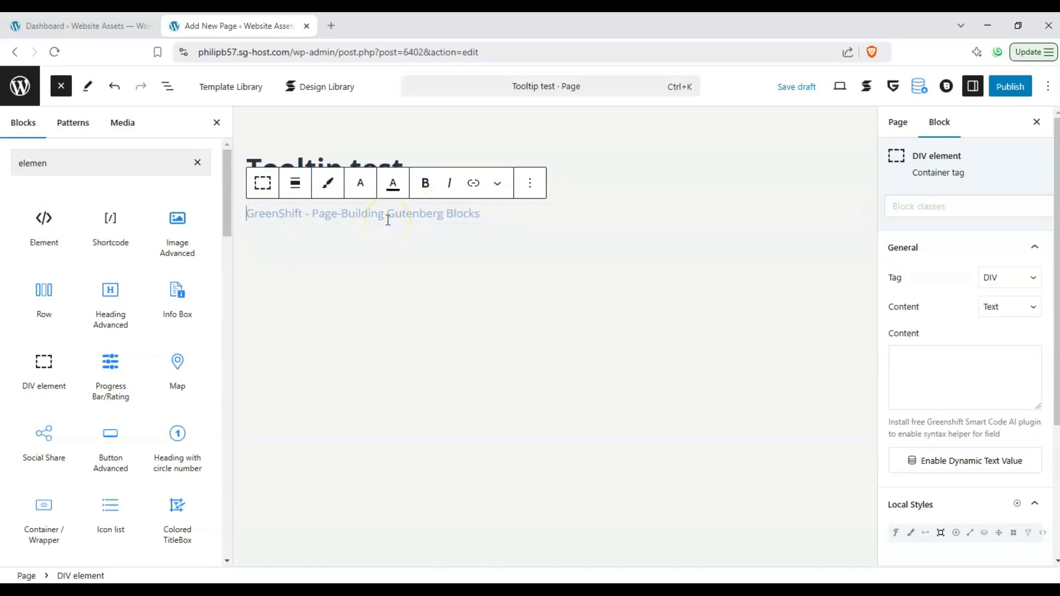
Step: Enter "Hello, this is sample text that could benefit from a tooltip!" as the content of the DIV element
{"action": "type", "text": "Hel"}
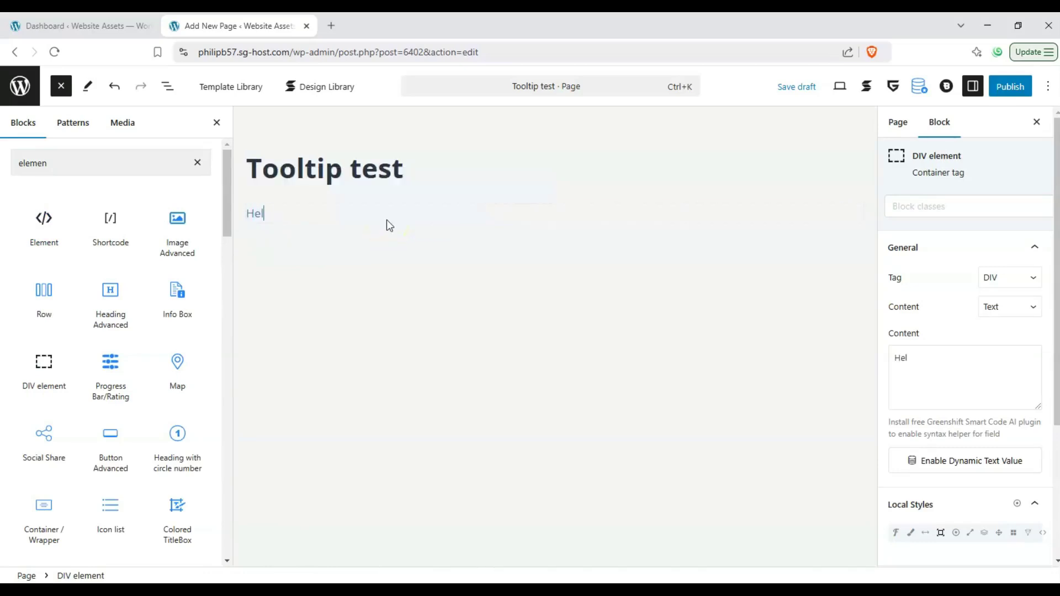
{"action": "type", "text": "lo, this is sample text for"}
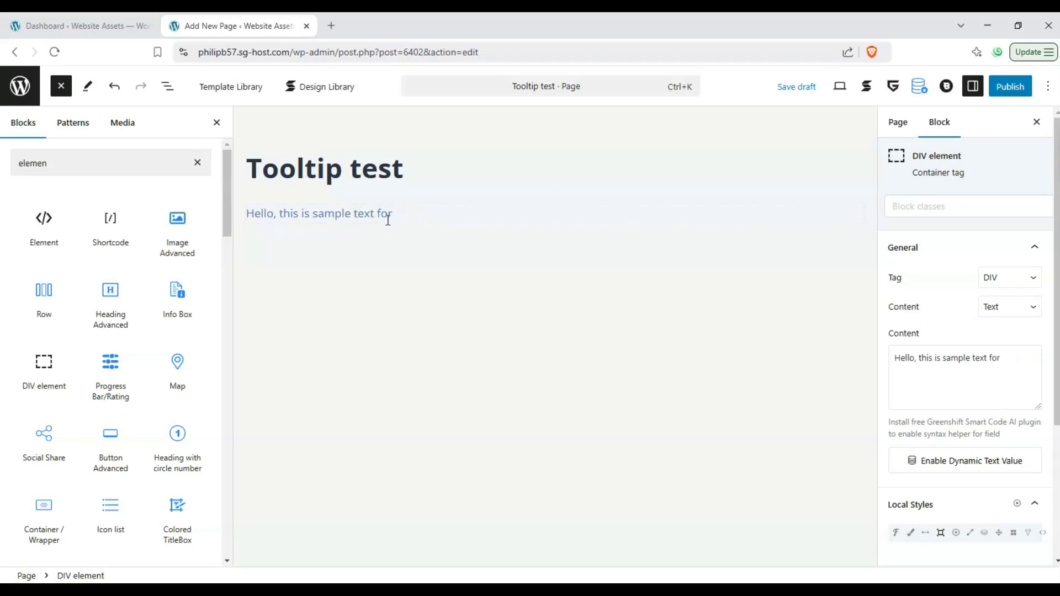
{"action": "type", "text": " a tothat could benefir g"}
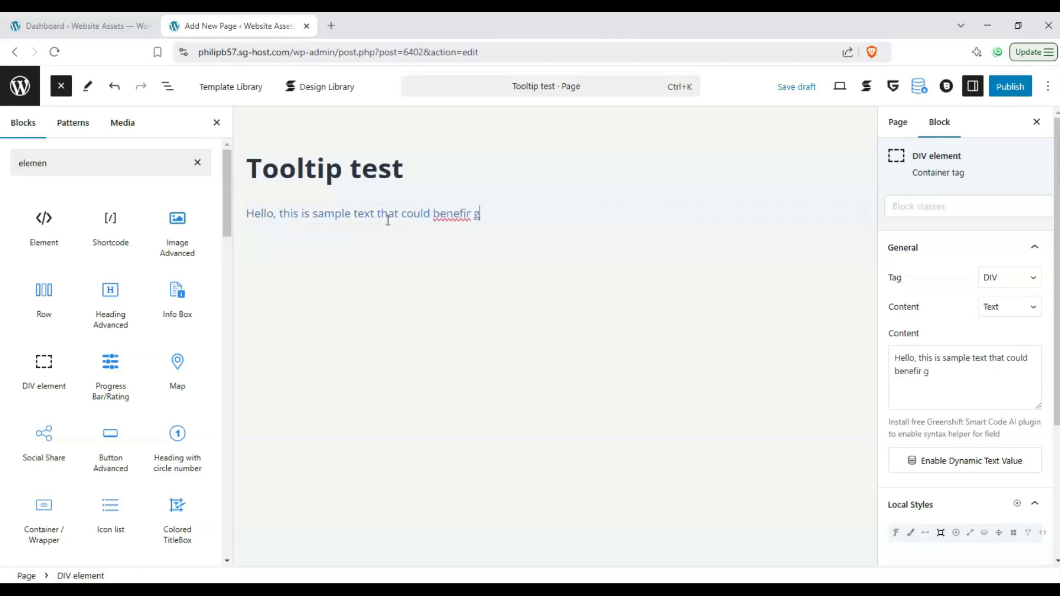
{"action": "key", "text": "BackSpace"}
{"action": "type", "text": "t from"}
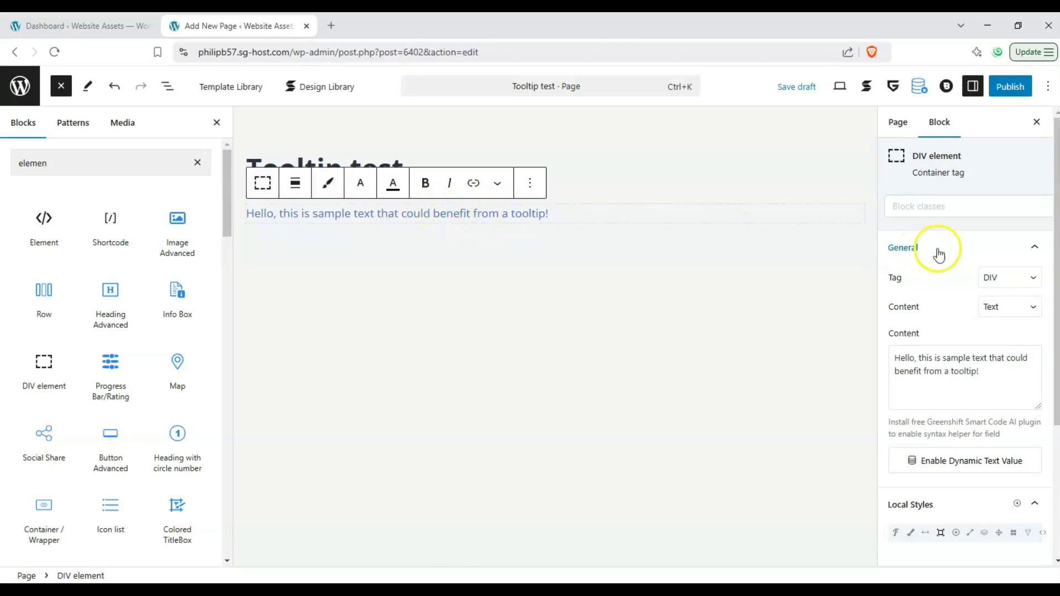
Step: Enable the tooltip in the DIV element's Cursor & Hover Effects settings
{"action": "scroll", "coordinate": [960, 232], "scroll_direction": "down", "scroll_amount": 3}
{"action": "scroll", "coordinate": [964, 231], "scroll_direction": "down", "scroll_amount": 1}
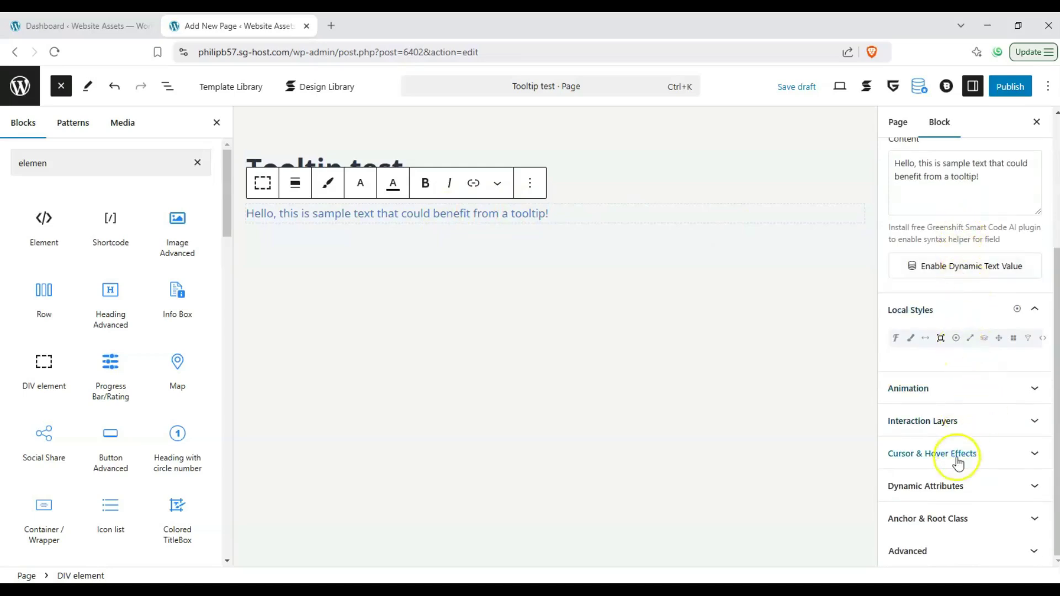
{"action": "left_click", "coordinate": [1010, 461]}
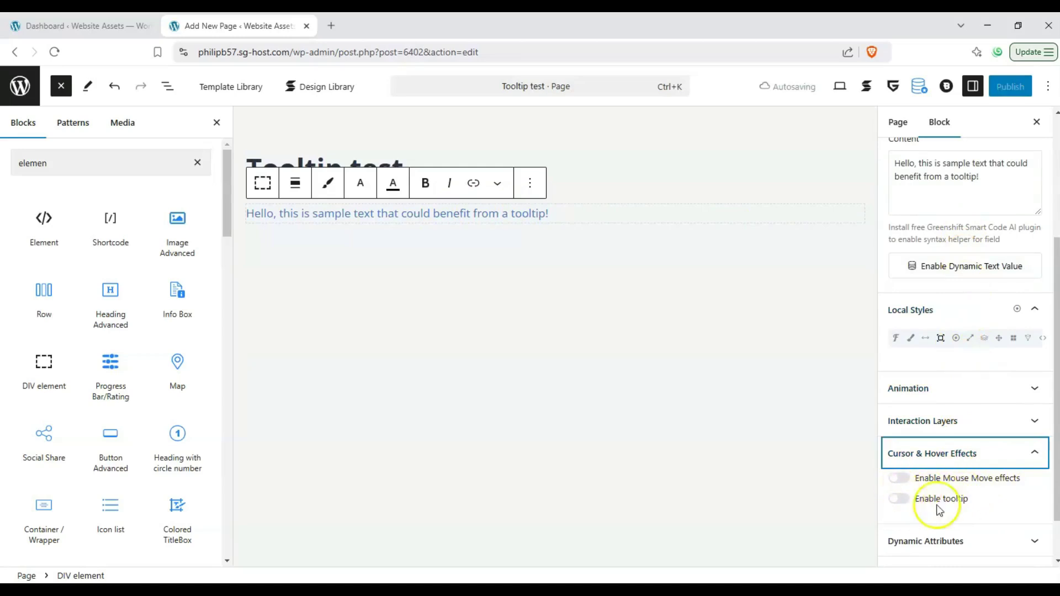
{"action": "left_click", "coordinate": [901, 500]}
{"action": "scroll", "coordinate": [912, 485], "scroll_direction": "down", "scroll_amount": 2}
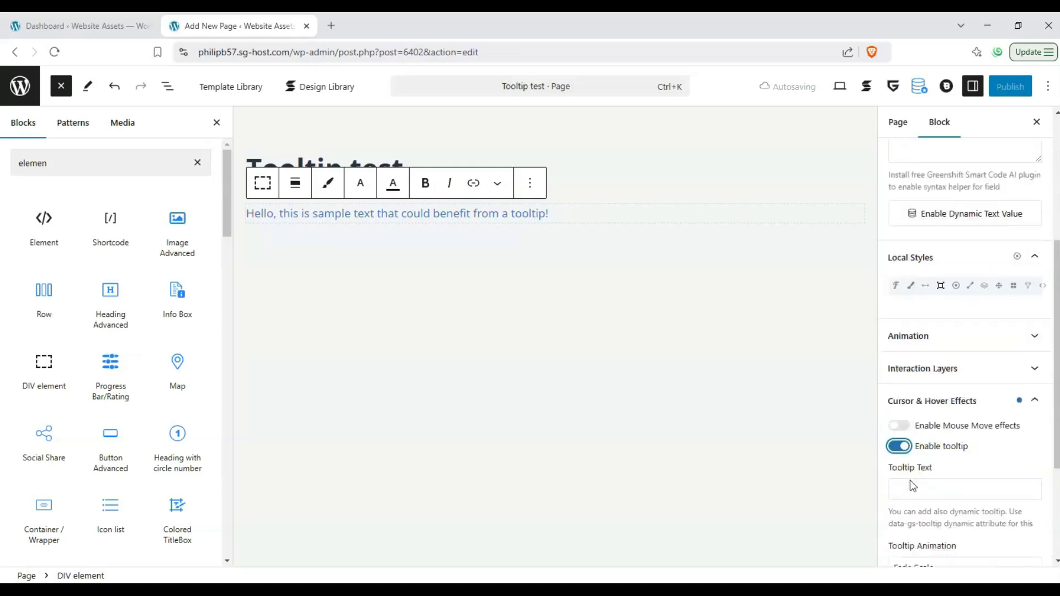
Step: Set the tooltip text to "This is tooltip text. you can add hints or descriptions to here" and deselect the element
{"action": "left_click", "coordinate": [919, 451]}
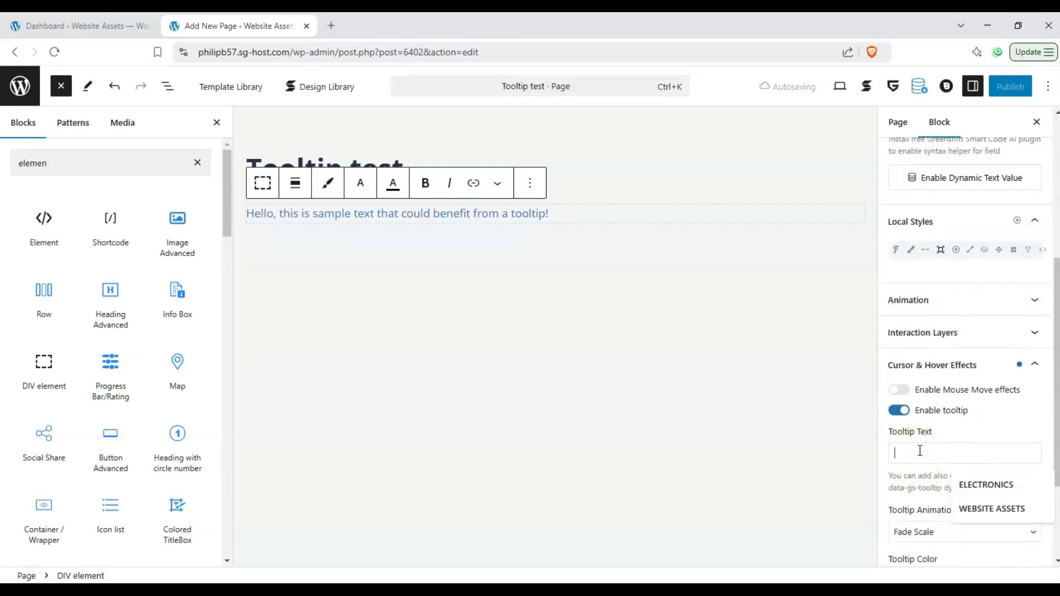
{"action": "type", "text": "T"}
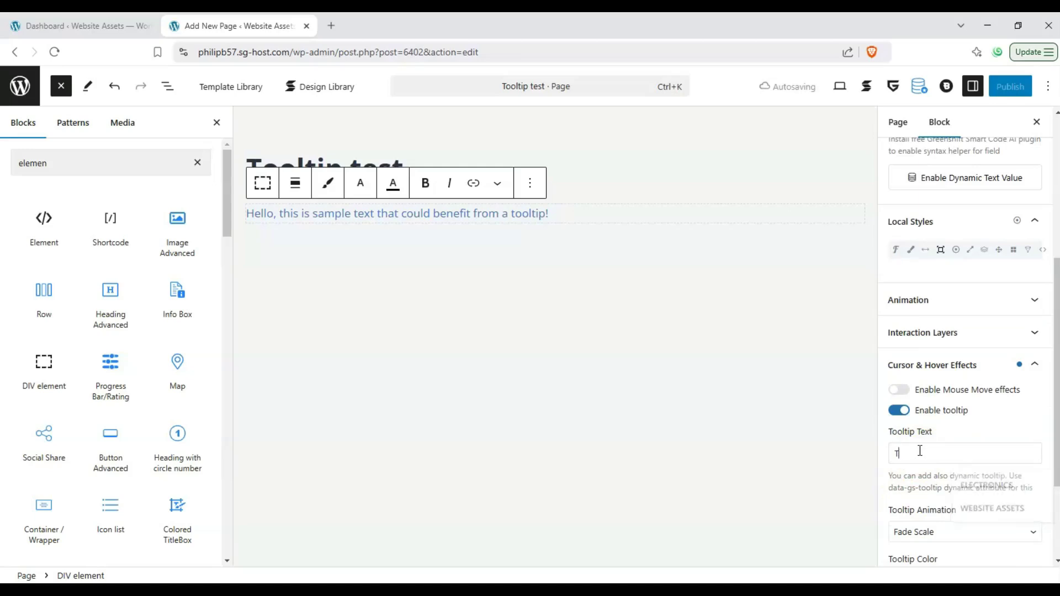
{"action": "type", "text": "his is tool"}
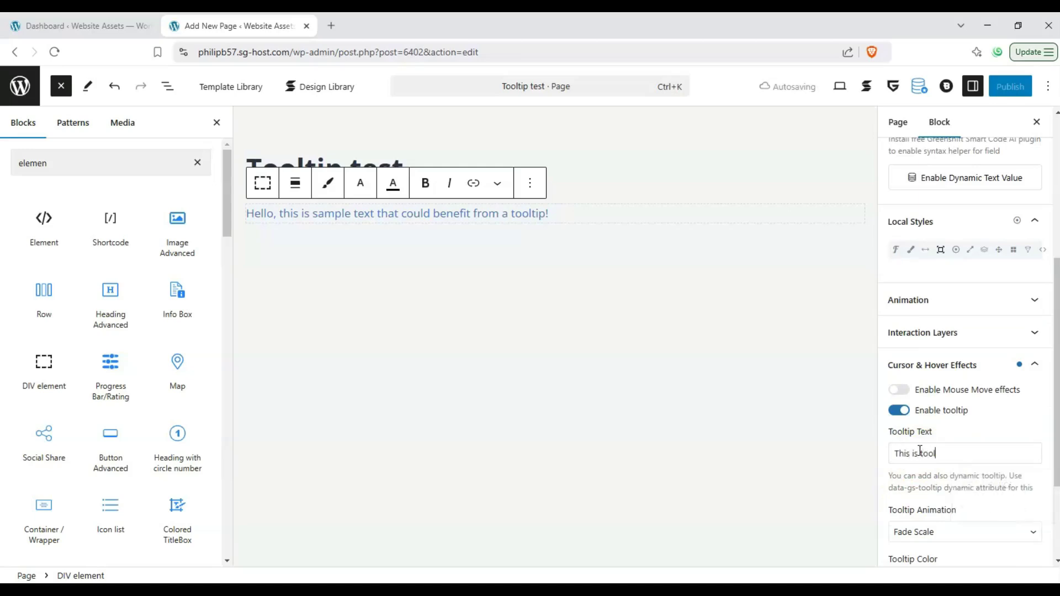
{"action": "type", "text": "tip texz"}
{"action": "key", "text": "BackSpace"}
{"action": "type", "text": "t, you can"}
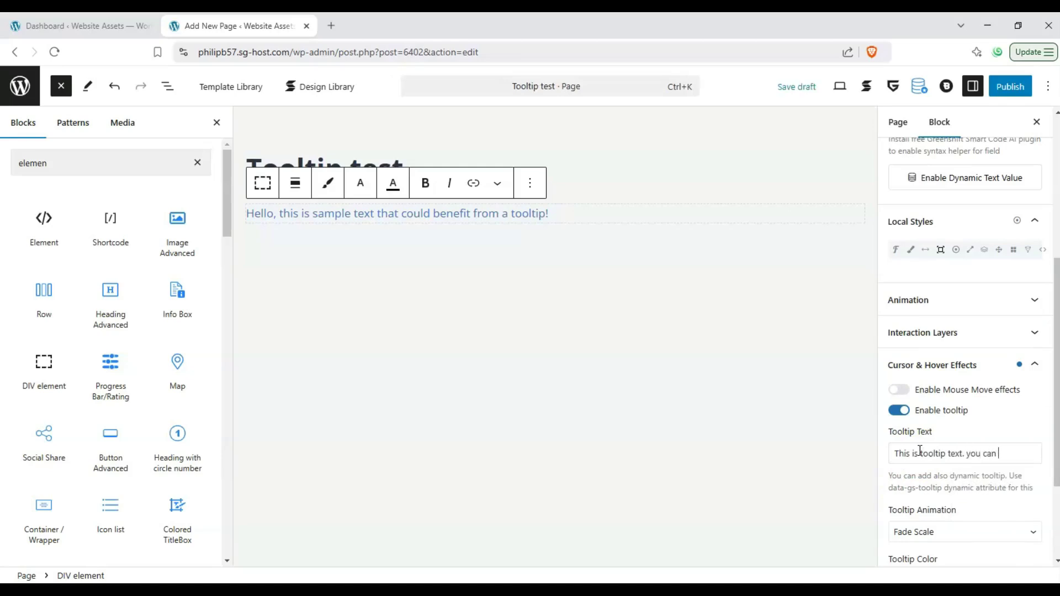
{"action": "key", "text": "BackSpace"}
{"action": "key", "text": "BackSpace"}
{"action": "key", "text": "BackSpace"}
{"action": "type", "text": "or"}
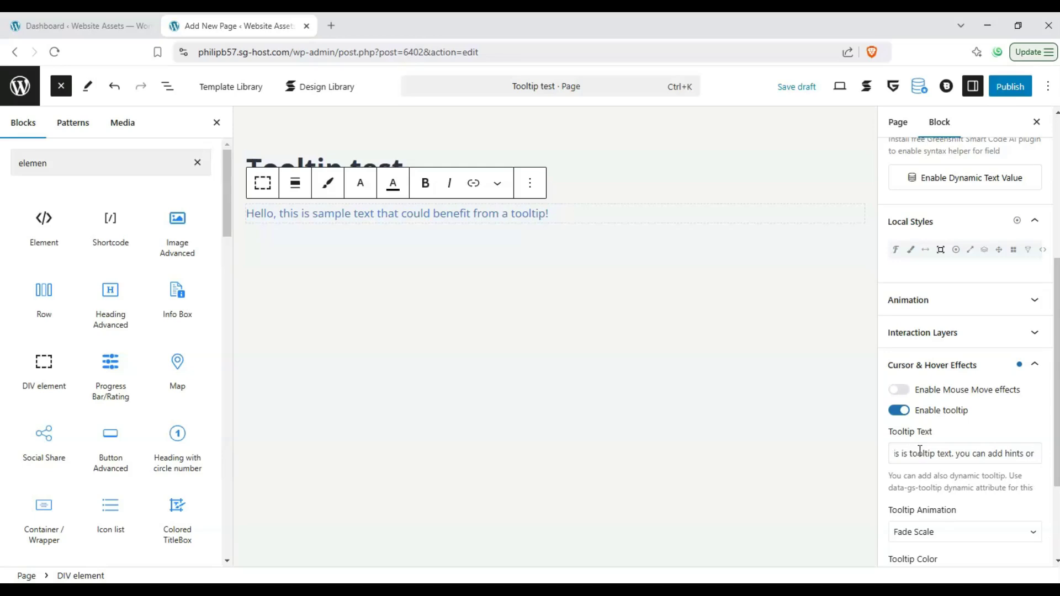
{"action": "type", "text": " descriptions"}
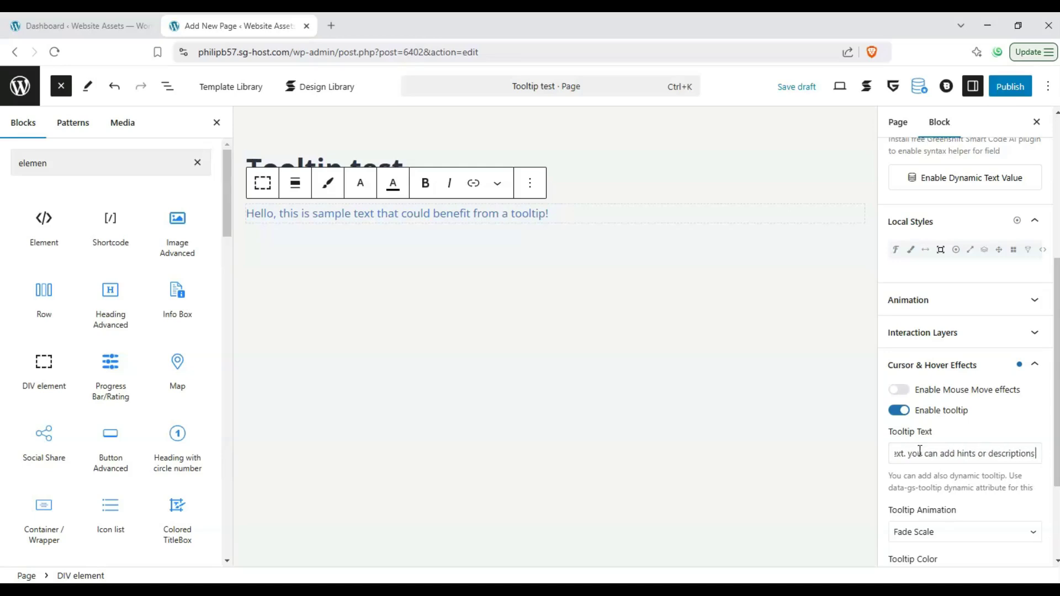
{"action": "type", "text": " to here"}
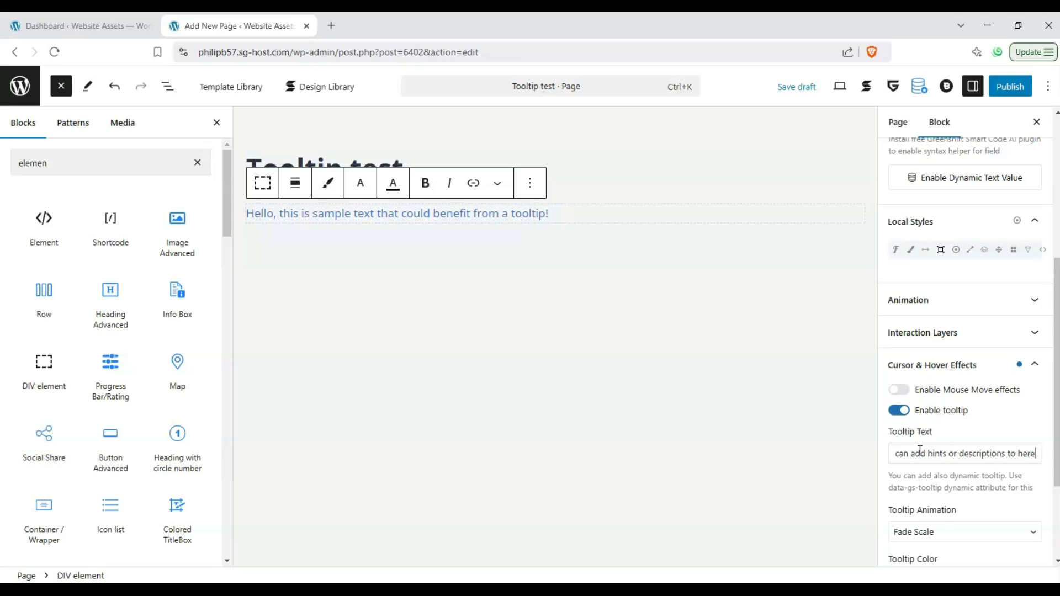
{"action": "left_click", "coordinate": [747, 394]}
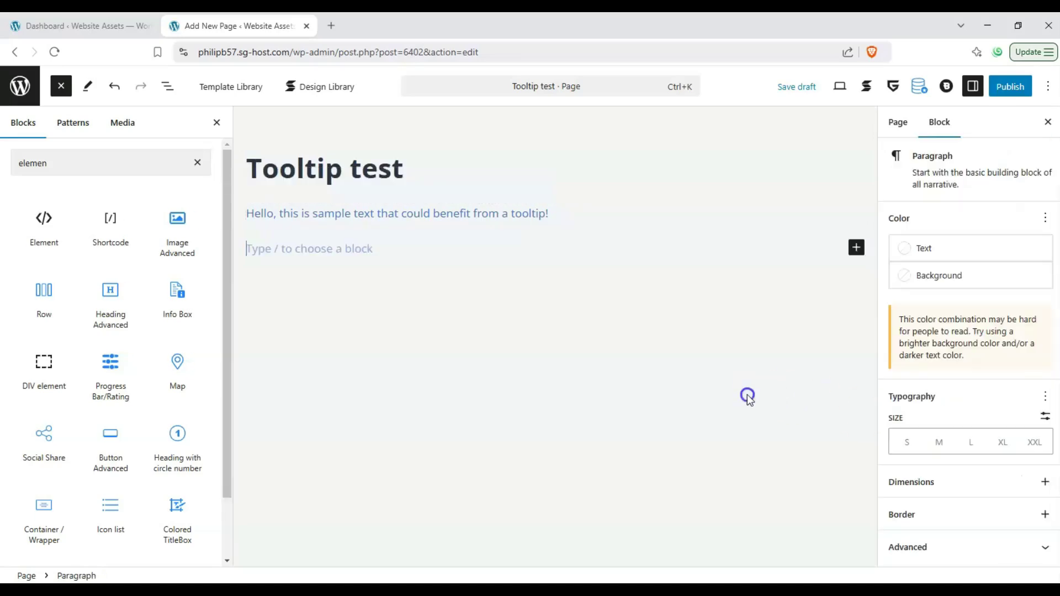
Step: Publish the "Tooltip test" page and open the published page in a new browser tab
{"action": "left_click", "coordinate": [998, 93]}
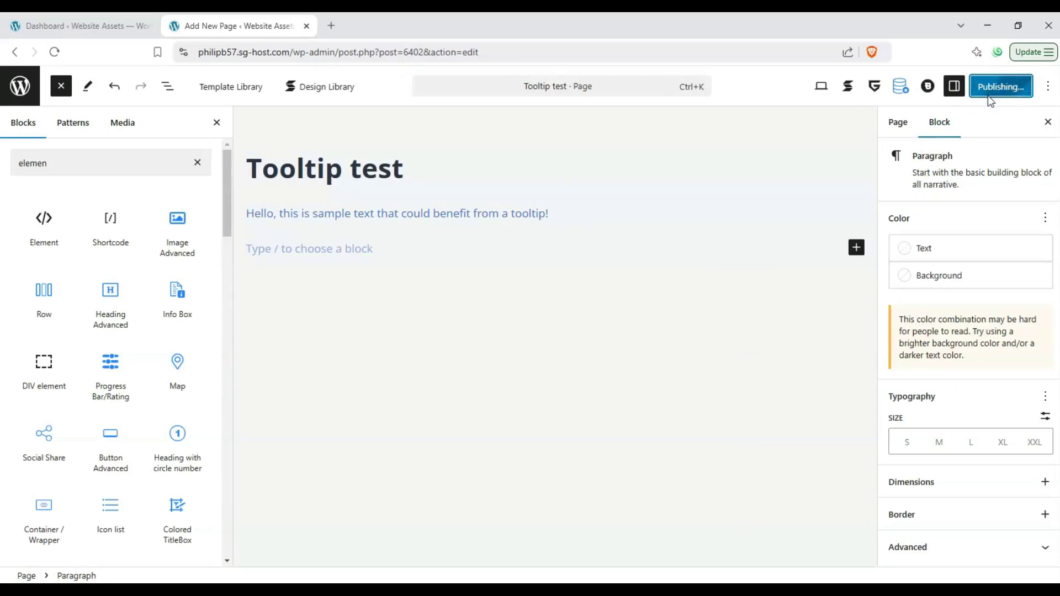
{"action": "left_click", "coordinate": [853, 137]}
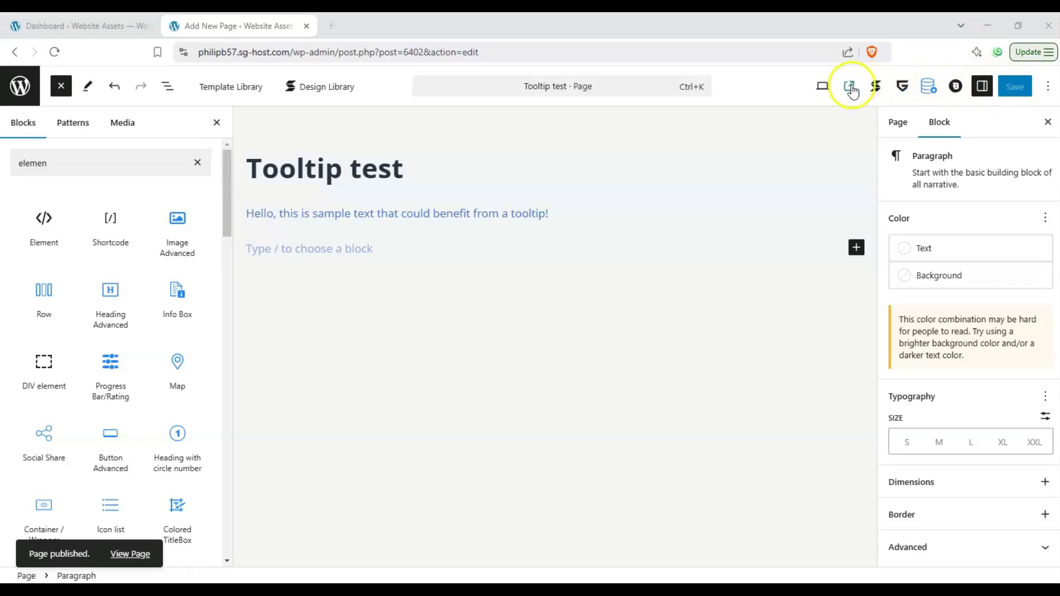
{"action": "left_click", "coordinate": [853, 87]}
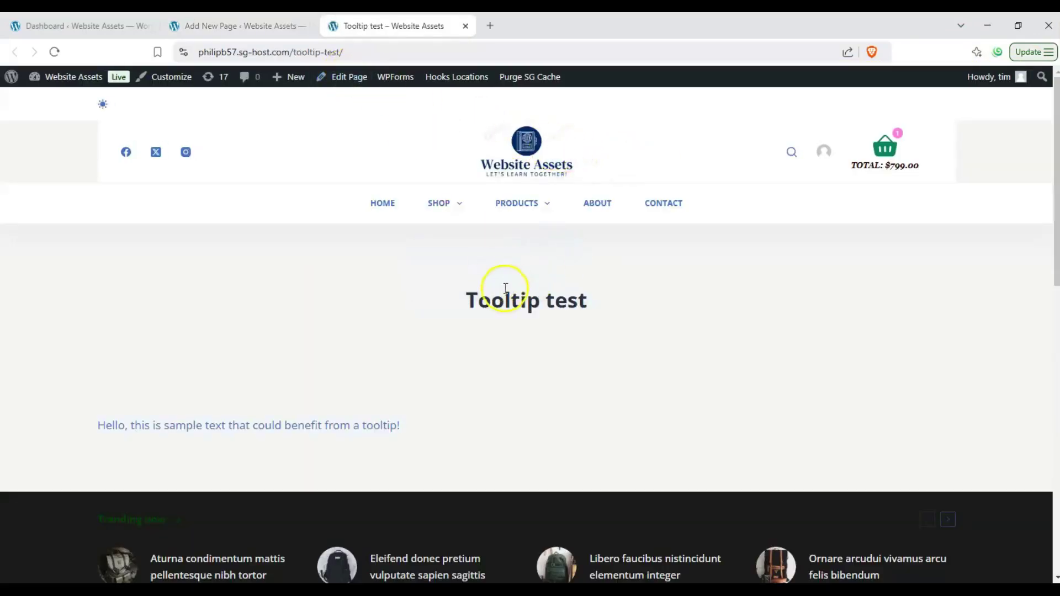
Step: Examine the tooltip's text and position relative to the sample text on the published page
{"action": "scroll", "coordinate": [215, 249], "scroll_direction": "down", "scroll_amount": 1}
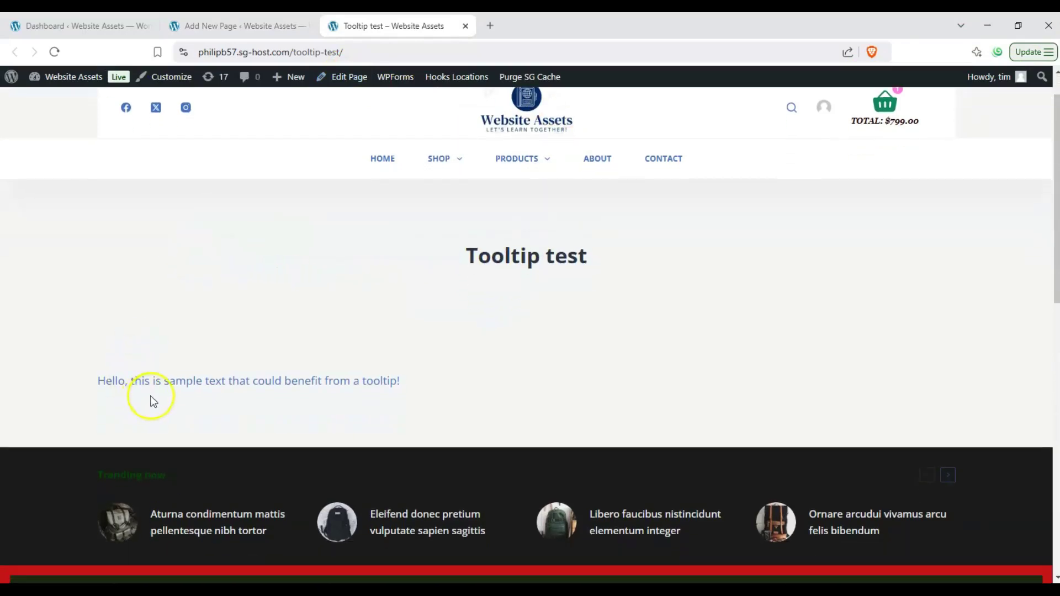
{"action": "mouse_move", "coordinate": [173, 388]}
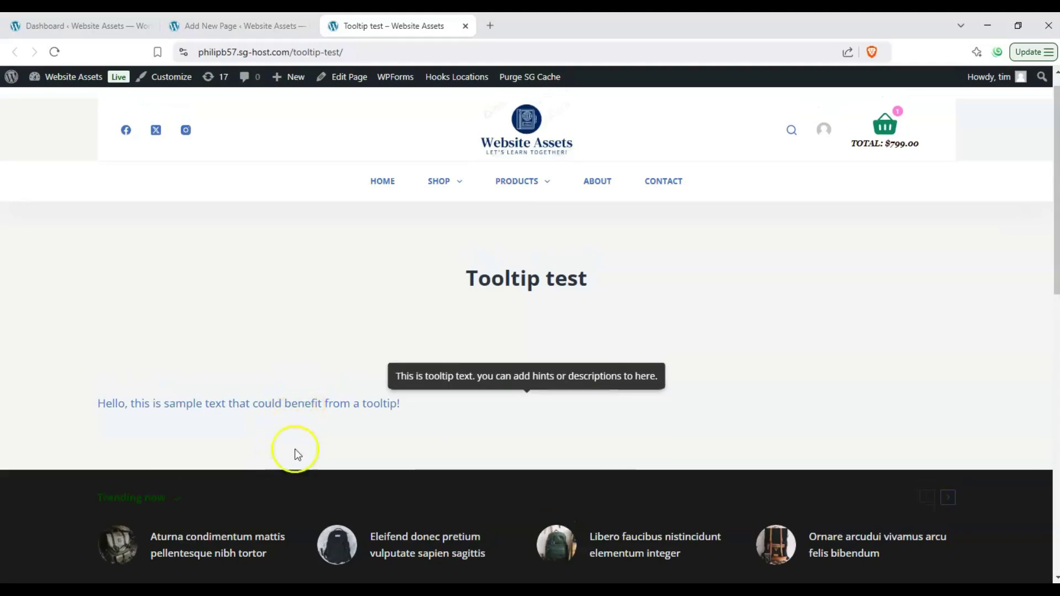
{"action": "scroll", "coordinate": [303, 398], "scroll_direction": "down", "scroll_amount": 2}
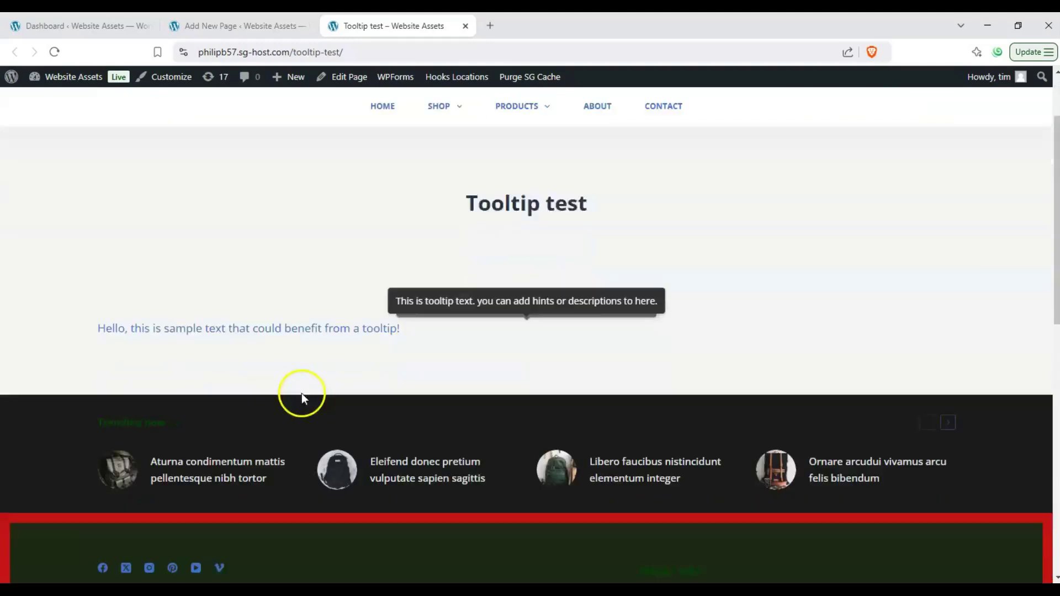
{"action": "scroll", "coordinate": [308, 314], "scroll_direction": "up", "scroll_amount": 1}
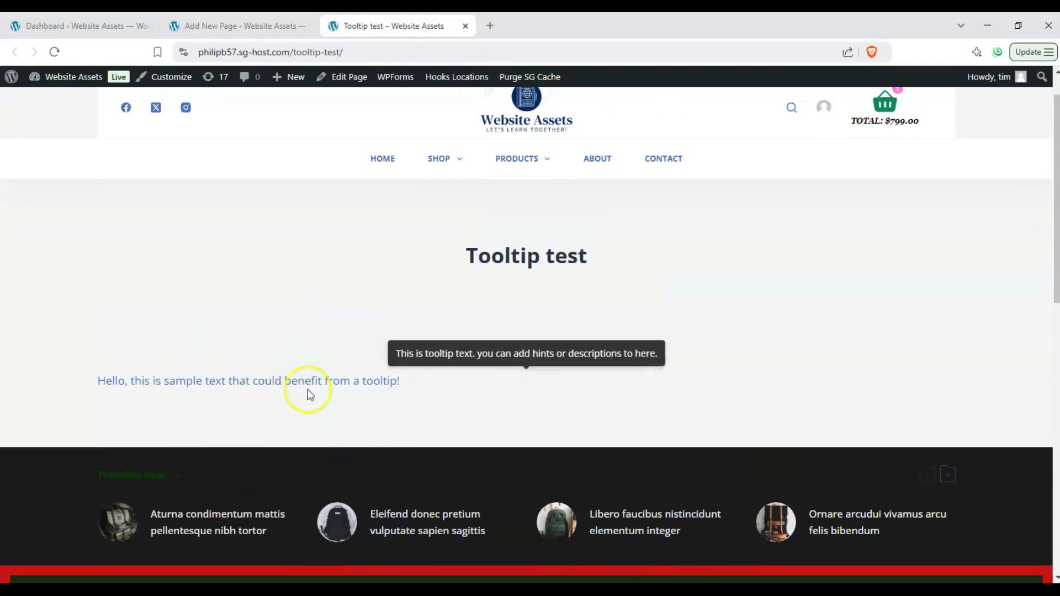